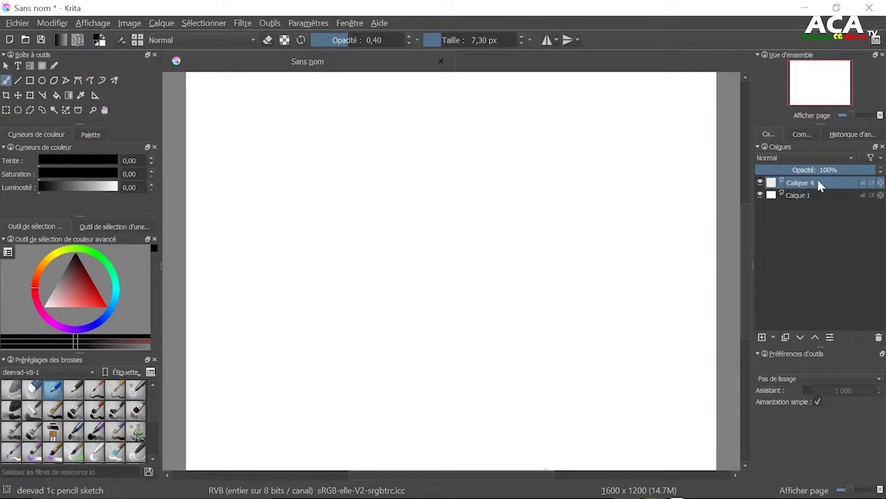
Step: Rename the bottom background layer Calque 1 to Fond00
{"action": "left_click_drag", "start_coordinate": [373, 290], "coordinate": [452, 264]}
{"action": "left_click", "coordinate": [774, 196]}
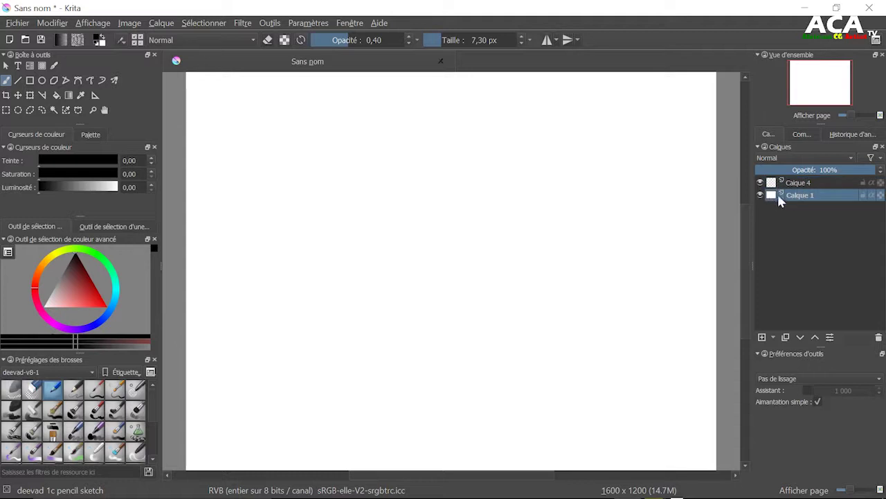
{"action": "double_click", "coordinate": [816, 196]}
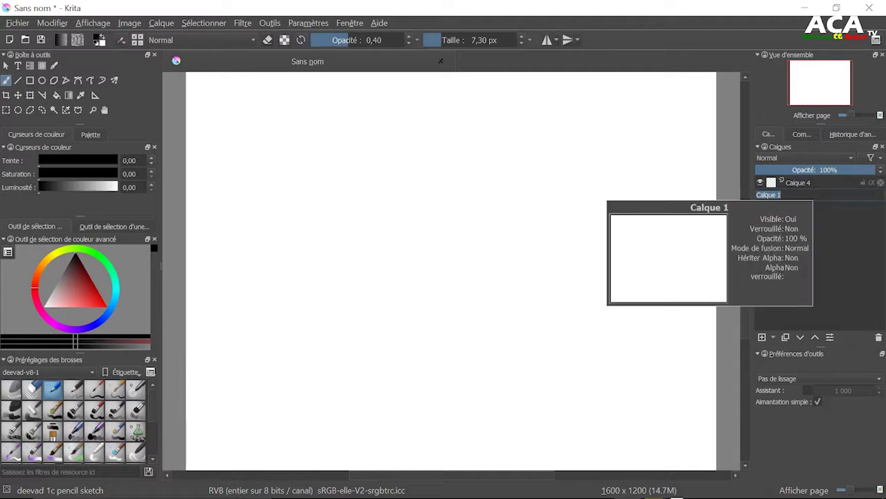
{"action": "type", "text": "Fond00"}
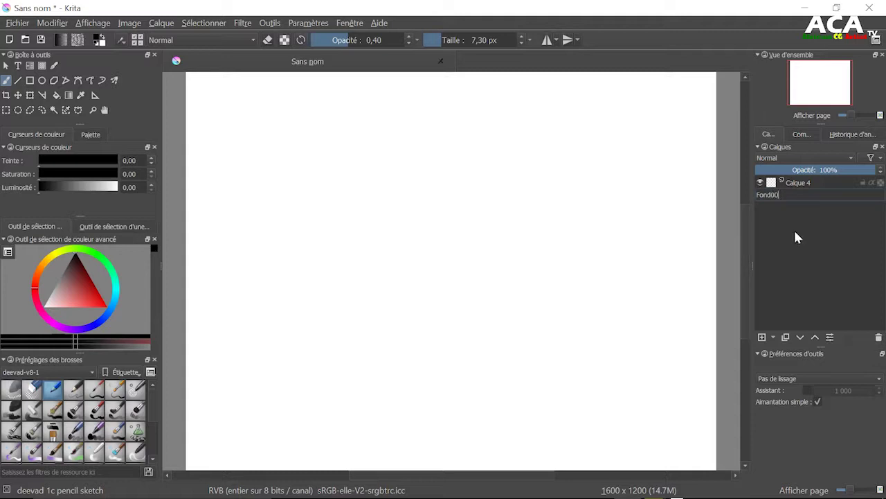
{"action": "key", "text": "Return"}
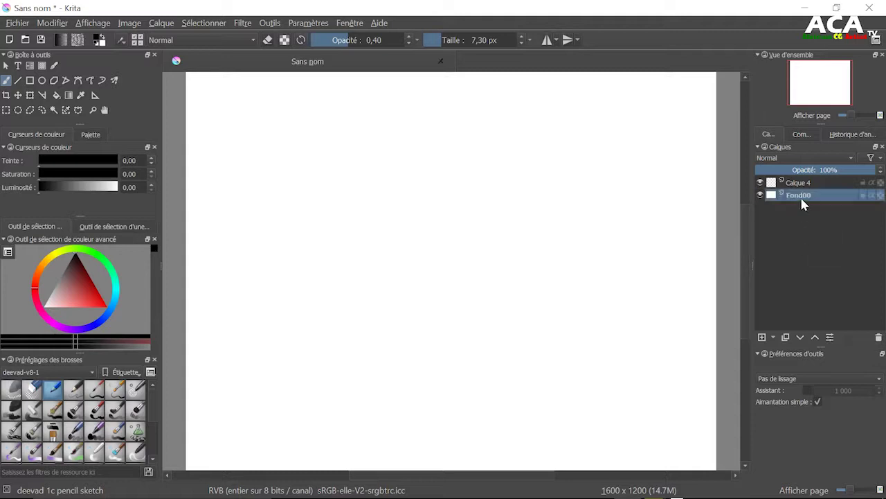
{"action": "left_click", "coordinate": [807, 185]}
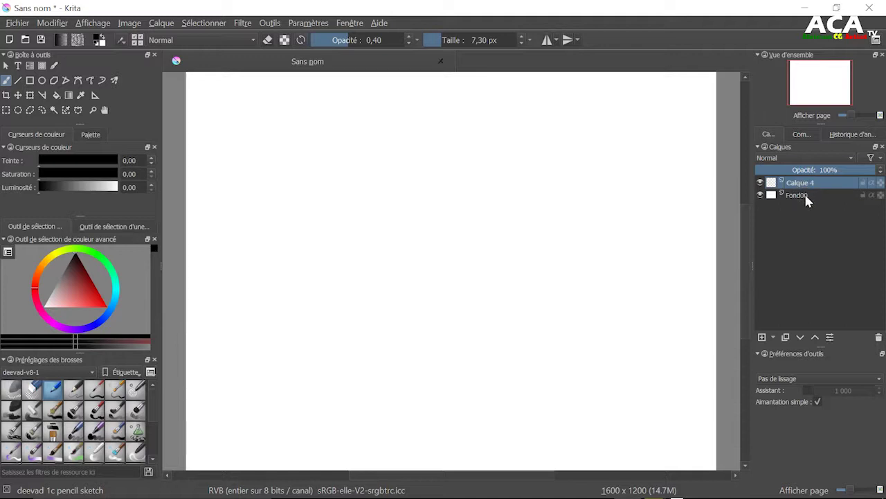
Step: Rename layer Calque 4 to visage45°, removing the stray leading letter
{"action": "double_click", "coordinate": [797, 183]}
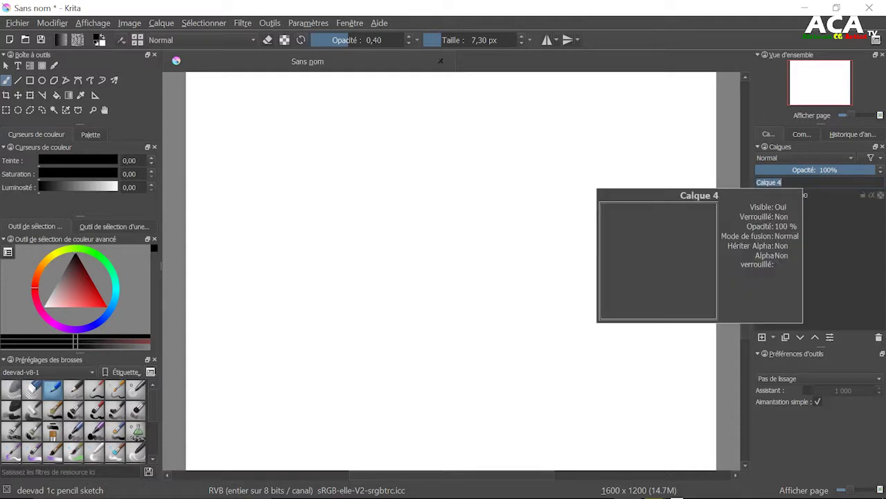
{"action": "type", "text": "wv"}
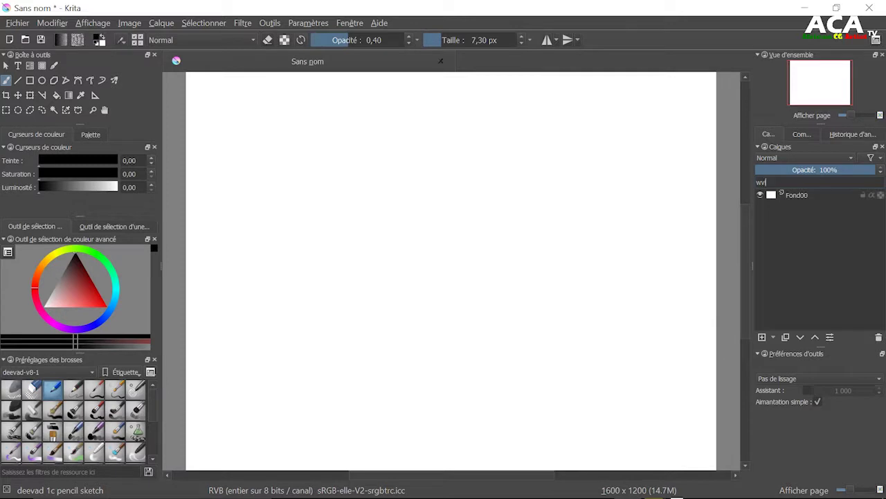
{"action": "type", "text": "isa"}
{"action": "key", "text": "Delete"}
{"action": "key", "text": "Return"}
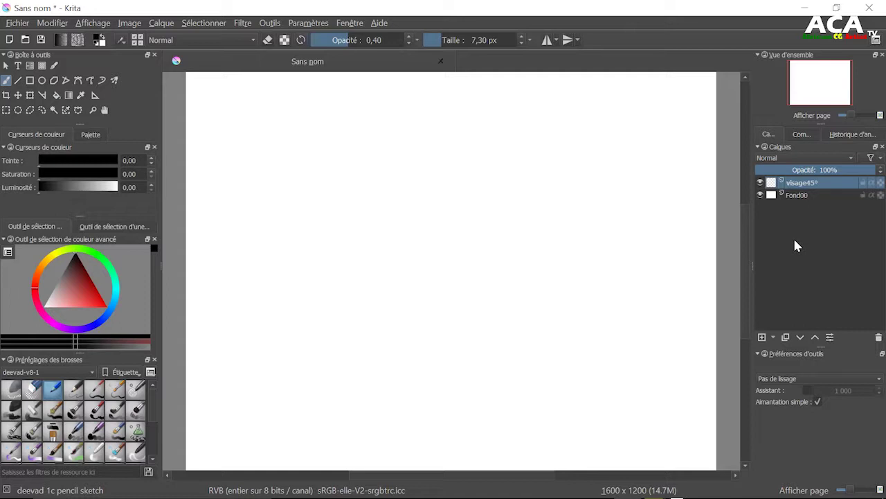
Step: Sketch a loose head circle in the canvas centre over four light pencil passes
{"action": "left_click_drag", "start_coordinate": [458, 298], "coordinate": [492, 299]}
{"action": "mouse_move", "coordinate": [428, 308]}
{"action": "left_mouse_down"}
{"action": "mouse_move", "coordinate": [460, 310]}
{"action": "mouse_move", "coordinate": [414, 170]}
{"action": "mouse_move", "coordinate": [485, 168]}
{"action": "left_mouse_up"}
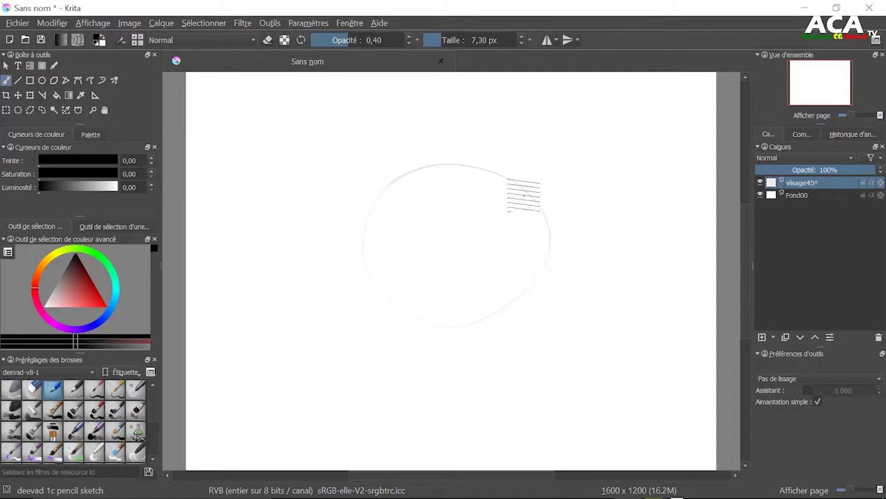
{"action": "left_click_drag", "start_coordinate": [527, 185], "coordinate": [540, 257]}
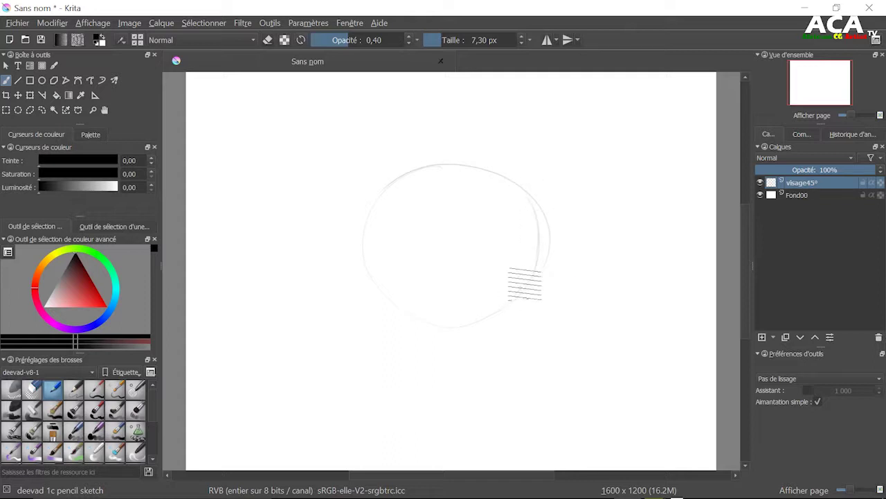
{"action": "left_click_drag", "start_coordinate": [408, 317], "coordinate": [534, 214]}
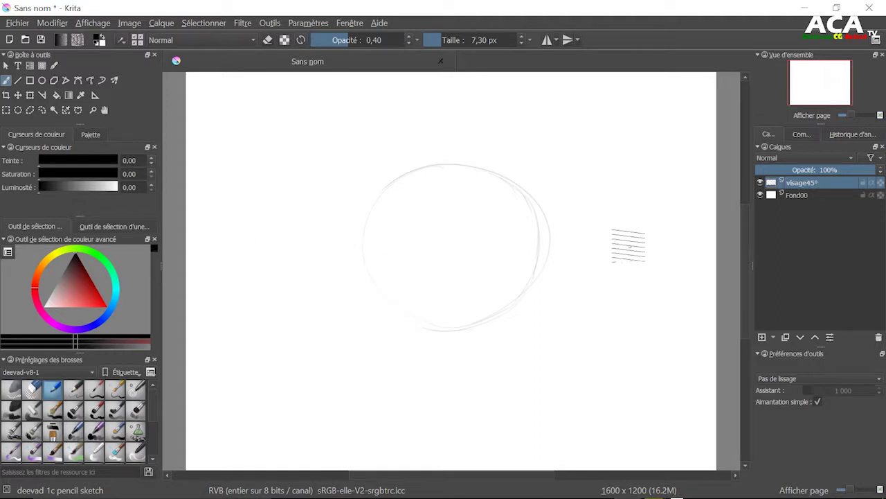
Step: Draw a doubled horizontal guideline across the head circle plus a vertical centre line
{"action": "left_click_drag", "start_coordinate": [629, 246], "coordinate": [270, 261]}
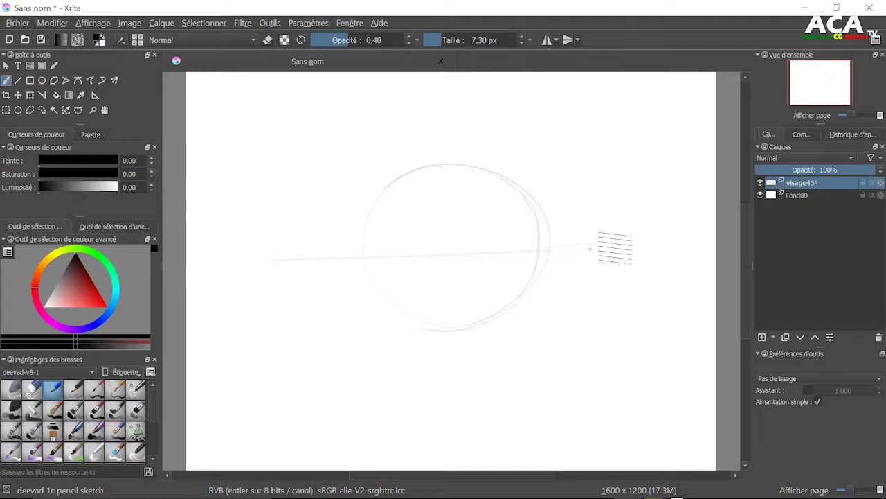
{"action": "mouse_move", "coordinate": [615, 248]}
{"action": "left_mouse_down"}
{"action": "mouse_move", "coordinate": [457, 248]}
{"action": "mouse_move", "coordinate": [325, 264]}
{"action": "left_mouse_up"}
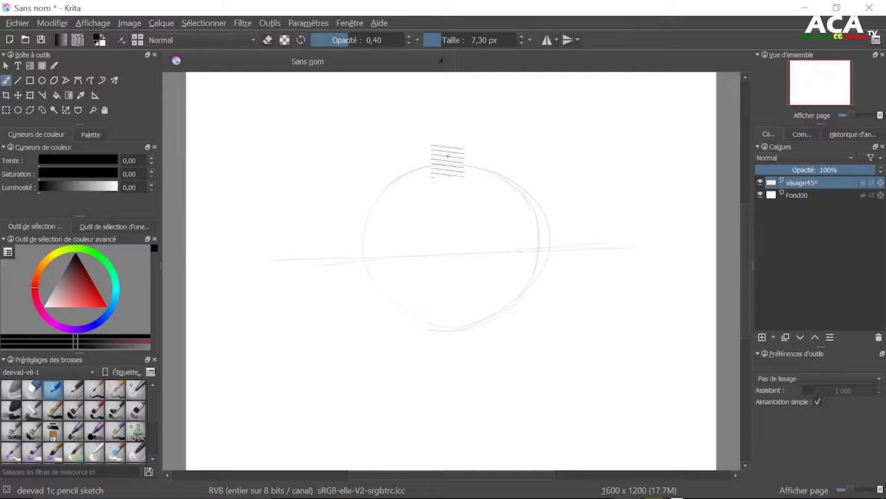
{"action": "mouse_move", "coordinate": [443, 182]}
{"action": "left_mouse_down"}
{"action": "mouse_move", "coordinate": [451, 354]}
{"action": "mouse_move", "coordinate": [443, 164]}
{"action": "left_mouse_up"}
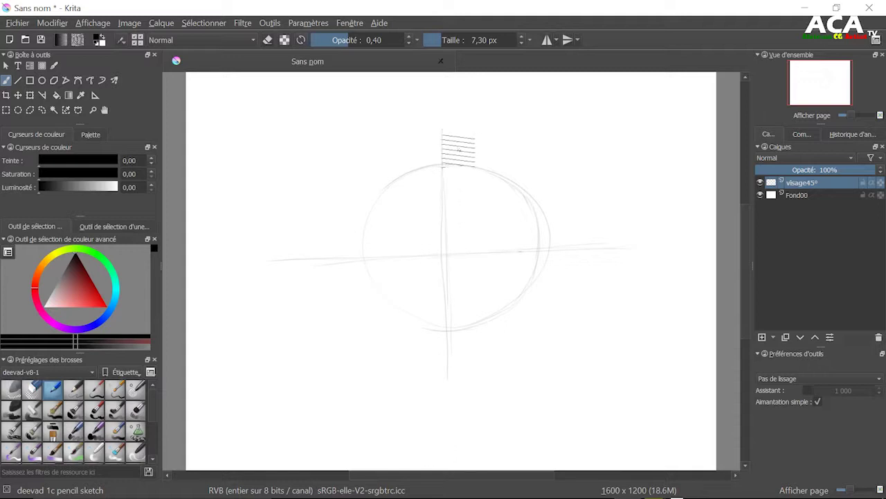
Step: Sketch a rotation arc above the head, a curved face centre line, and small marks
{"action": "mouse_move", "coordinate": [462, 145]}
{"action": "left_mouse_down"}
{"action": "mouse_move", "coordinate": [396, 147]}
{"action": "mouse_move", "coordinate": [415, 145]}
{"action": "left_mouse_up"}
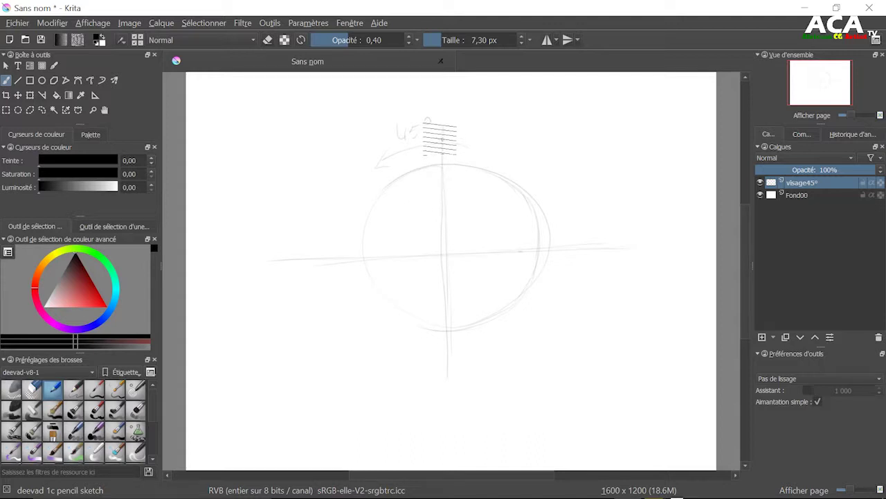
{"action": "left_click_drag", "start_coordinate": [462, 147], "coordinate": [405, 148]}
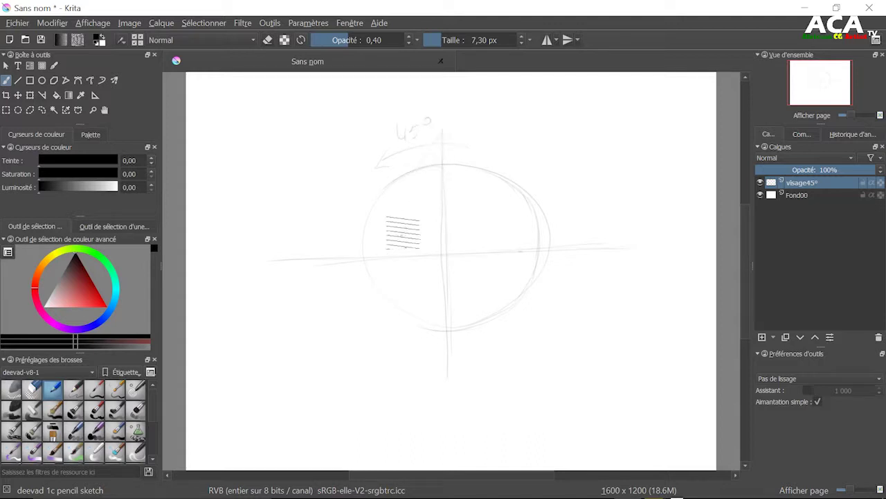
{"action": "mouse_move", "coordinate": [407, 188]}
{"action": "left_mouse_down"}
{"action": "mouse_move", "coordinate": [402, 305]}
{"action": "mouse_move", "coordinate": [415, 343]}
{"action": "left_mouse_up"}
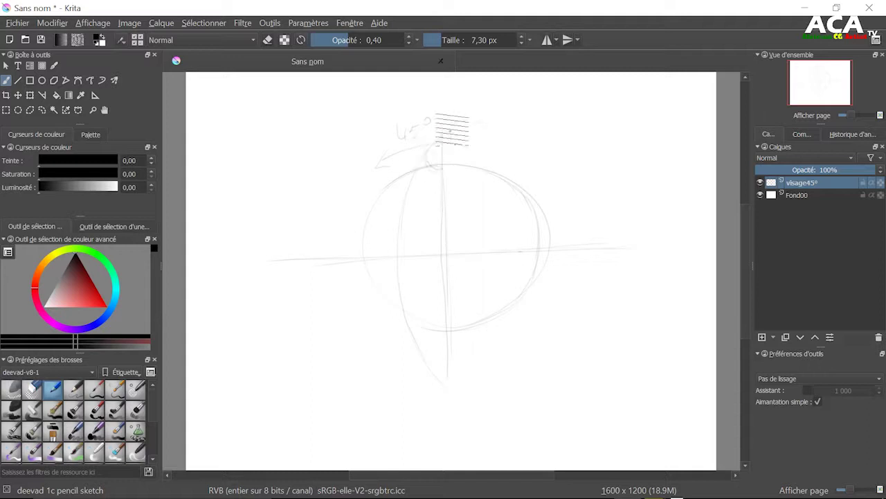
{"action": "left_click_drag", "start_coordinate": [447, 139], "coordinate": [326, 141]}
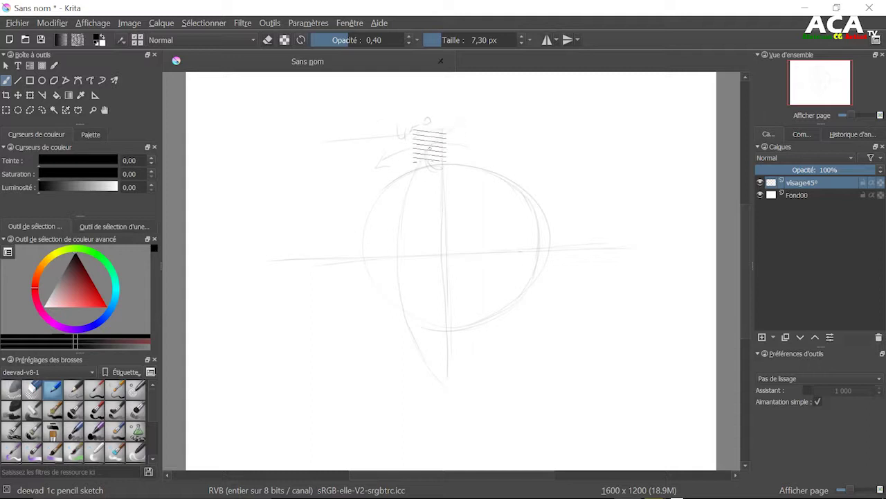
{"action": "left_click_drag", "start_coordinate": [415, 149], "coordinate": [400, 168]}
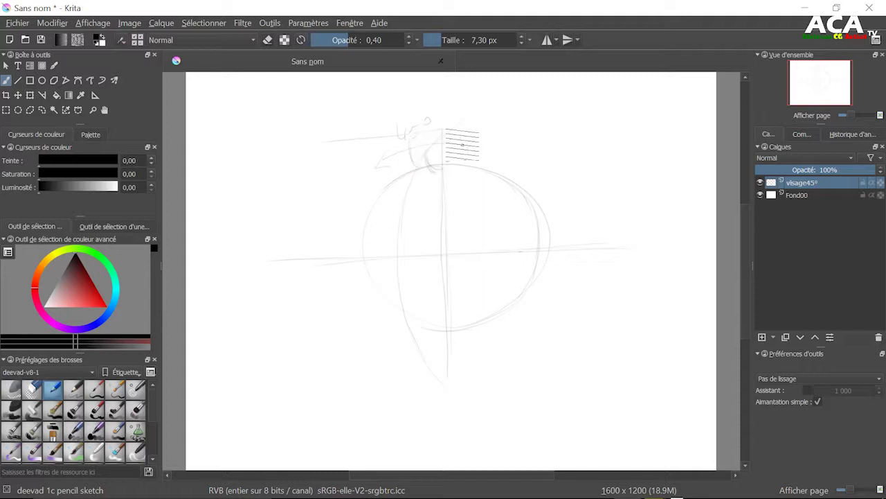
Step: Undo three strokes above the head, then erase the vertical guide's top with Eraser_circle
{"action": "key", "text": "ctrl+z"}
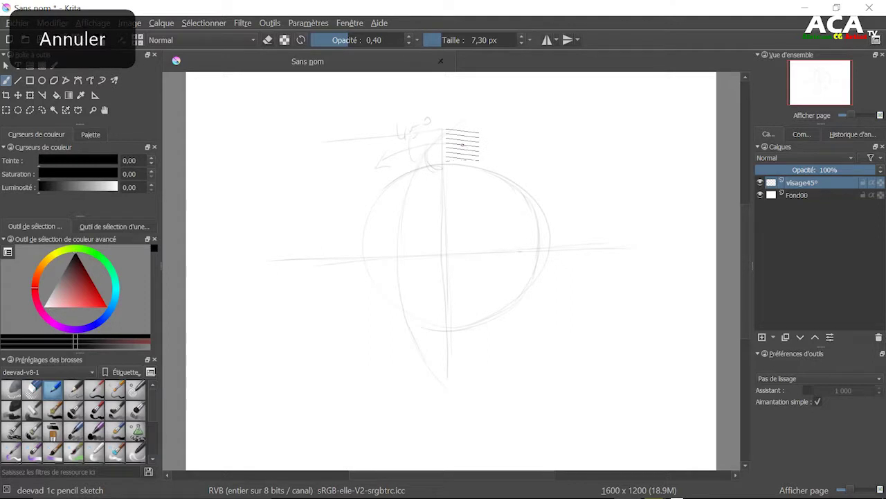
{"action": "key", "text": "ctrl+z"}
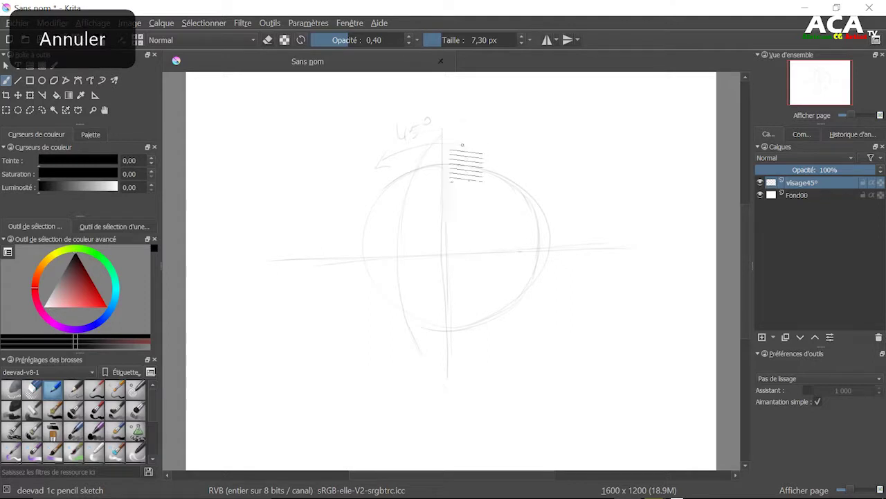
{"action": "key", "text": "ctrl+z"}
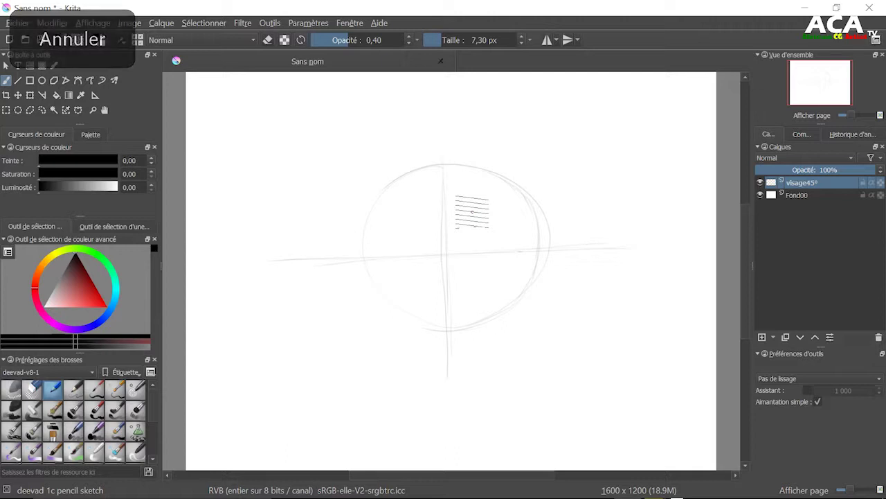
{"action": "key", "text": "e"}
{"action": "mouse_move", "coordinate": [440, 173]}
{"action": "left_mouse_down"}
{"action": "mouse_move", "coordinate": [446, 198]}
{"action": "mouse_move", "coordinate": [439, 182]}
{"action": "left_mouse_up"}
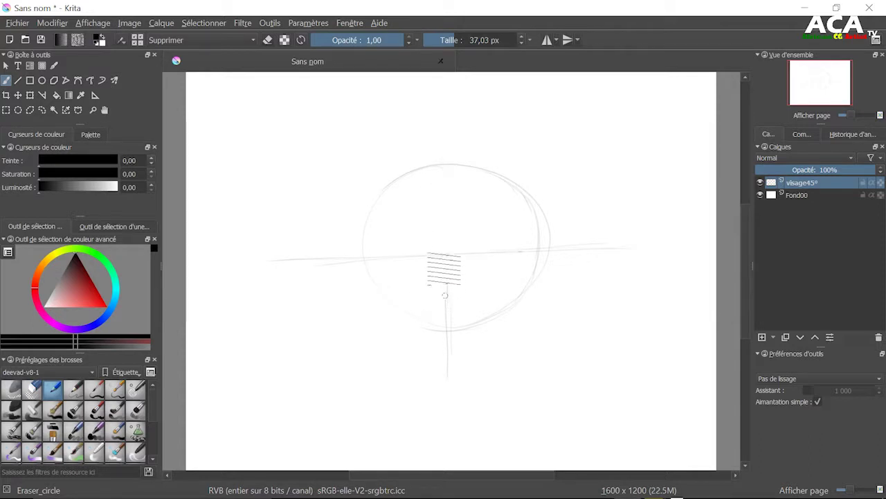
Step: Erase the lower vertical guide and return to the deevad 1c pencil sketch brush
{"action": "mouse_move", "coordinate": [445, 257]}
{"action": "left_mouse_down"}
{"action": "mouse_move", "coordinate": [457, 338]}
{"action": "mouse_move", "coordinate": [447, 364]}
{"action": "mouse_move", "coordinate": [447, 342]}
{"action": "mouse_move", "coordinate": [449, 375]}
{"action": "mouse_move", "coordinate": [439, 258]}
{"action": "mouse_move", "coordinate": [435, 282]}
{"action": "left_mouse_up"}
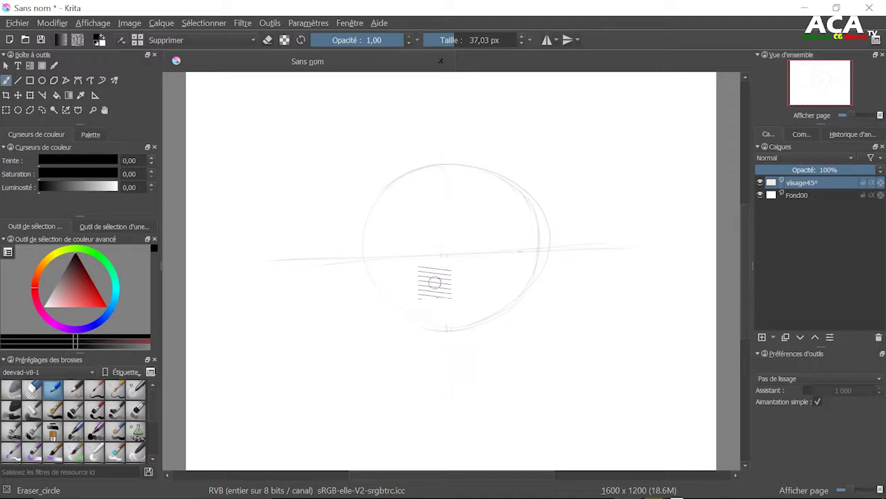
{"action": "key", "text": "slash"}
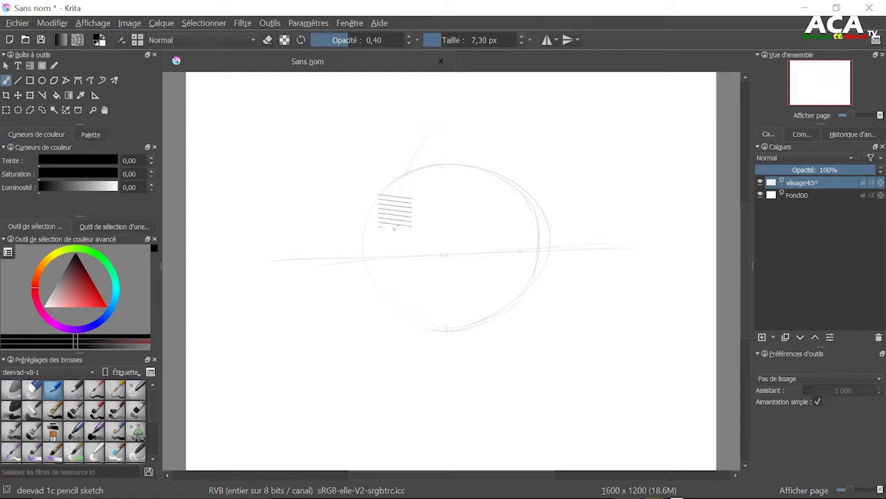
Step: Draw a curved centre line down the left of the face and start the left eye
{"action": "mouse_move", "coordinate": [423, 130]}
{"action": "left_mouse_down"}
{"action": "mouse_move", "coordinate": [394, 257]}
{"action": "mouse_move", "coordinate": [409, 322]}
{"action": "mouse_move", "coordinate": [457, 416]}
{"action": "left_mouse_up"}
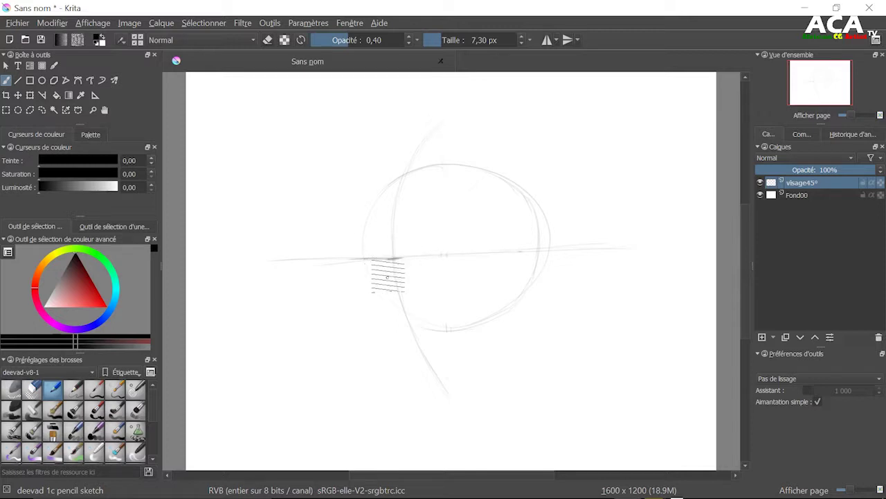
{"action": "left_click_drag", "start_coordinate": [387, 277], "coordinate": [394, 266]}
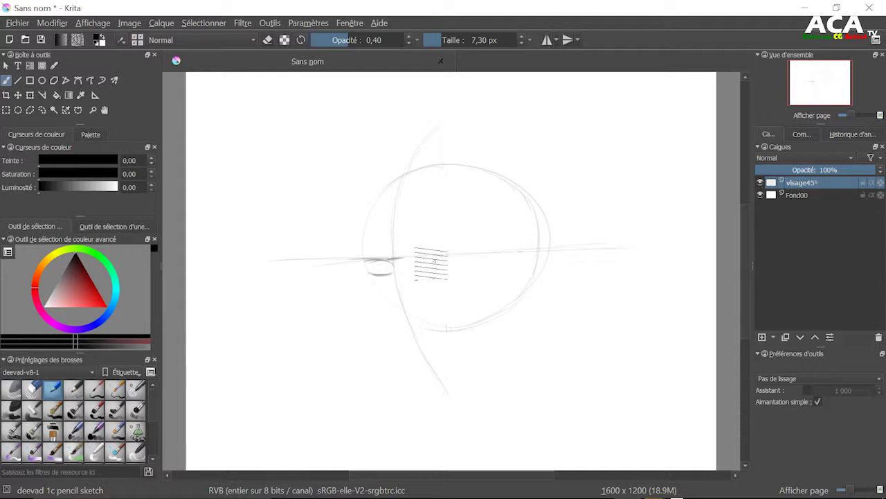
Step: Sketch the right eye along the guideline and an eyebrow above it
{"action": "left_click_drag", "start_coordinate": [430, 261], "coordinate": [475, 261]}
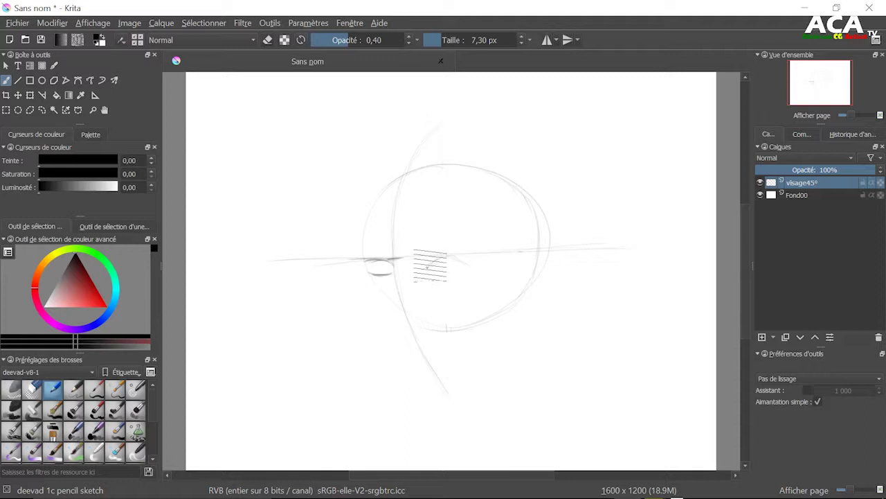
{"action": "left_click_drag", "start_coordinate": [445, 257], "coordinate": [432, 273]}
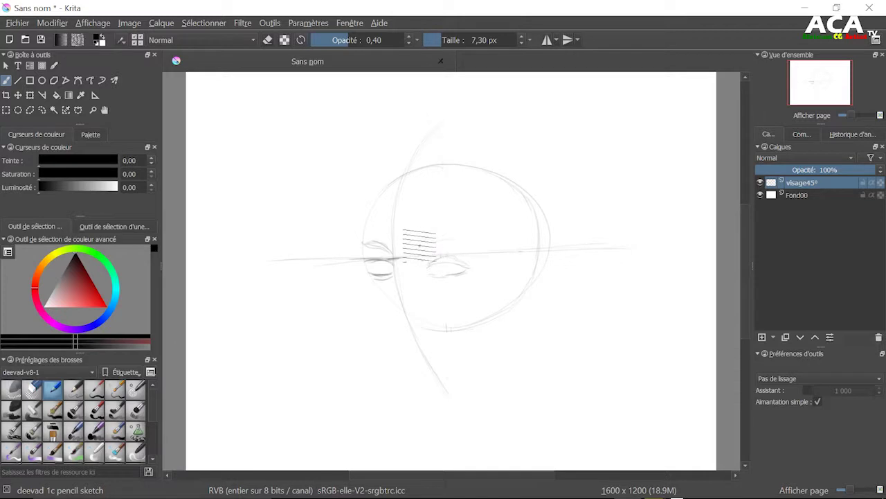
{"action": "left_click_drag", "start_coordinate": [442, 243], "coordinate": [460, 241]}
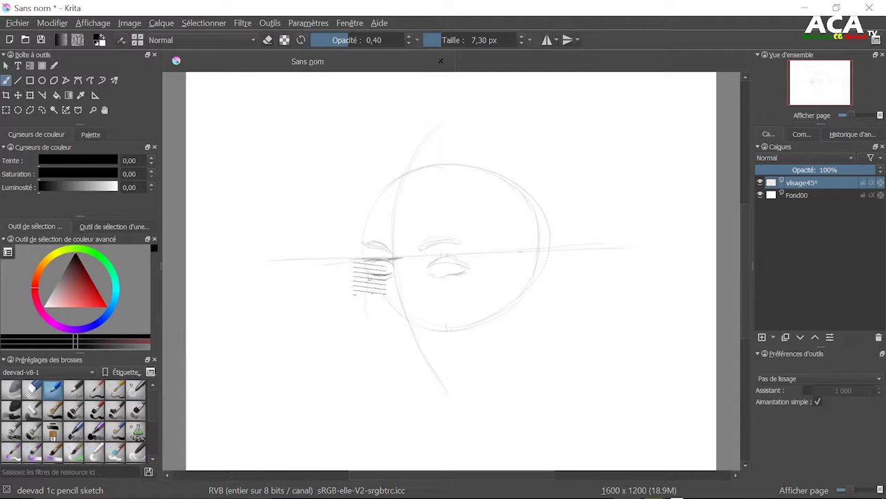
Step: Undo the stray change and keep the deevad 1c pencil sketch brush active
{"action": "key", "text": "slash"}
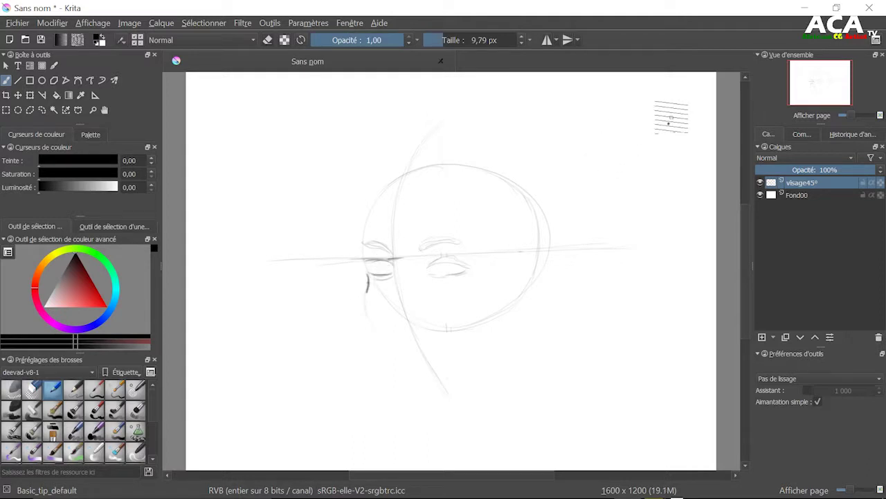
{"action": "key", "text": "ctrl+z"}
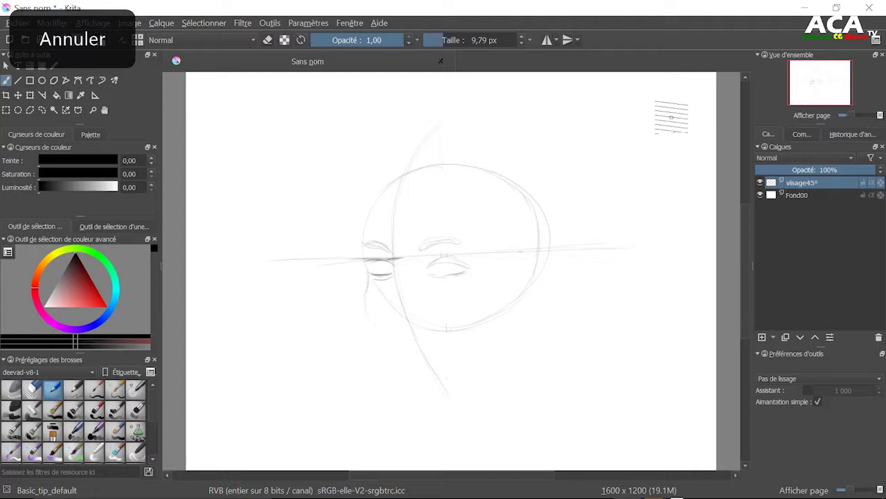
{"action": "key", "text": "slash"}
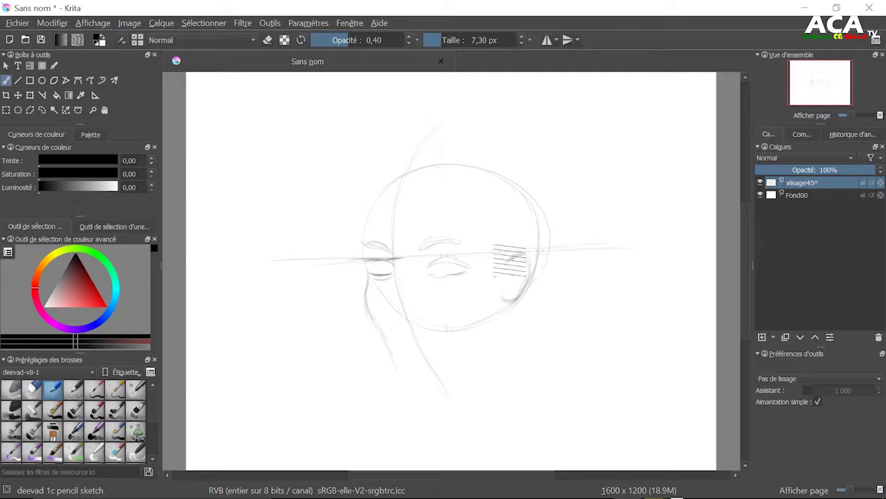
Step: Draw the right ear, the jawline and chin, and the back line of the neck
{"action": "left_click_drag", "start_coordinate": [510, 261], "coordinate": [520, 284]}
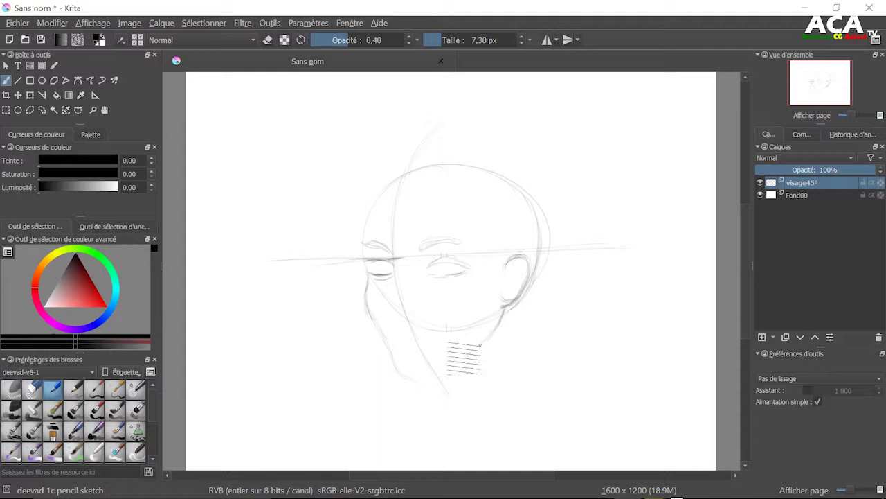
{"action": "left_click_drag", "start_coordinate": [505, 313], "coordinate": [429, 375]}
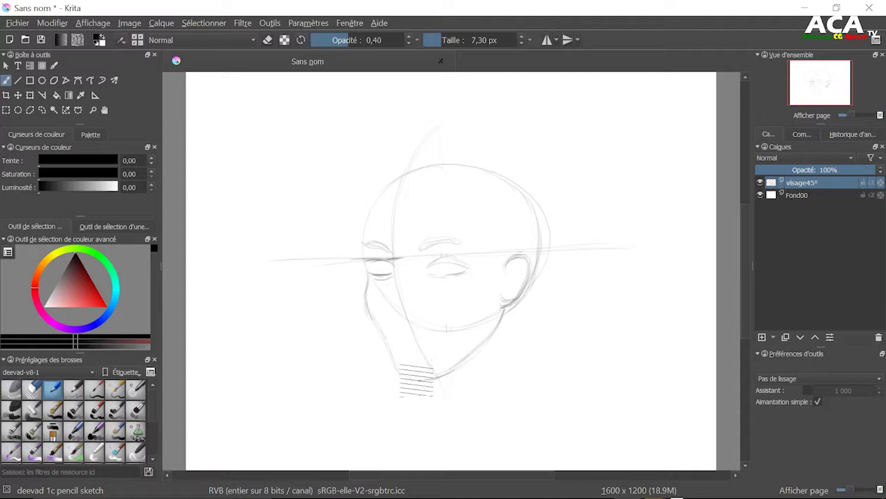
{"action": "left_click_drag", "start_coordinate": [388, 357], "coordinate": [435, 379]}
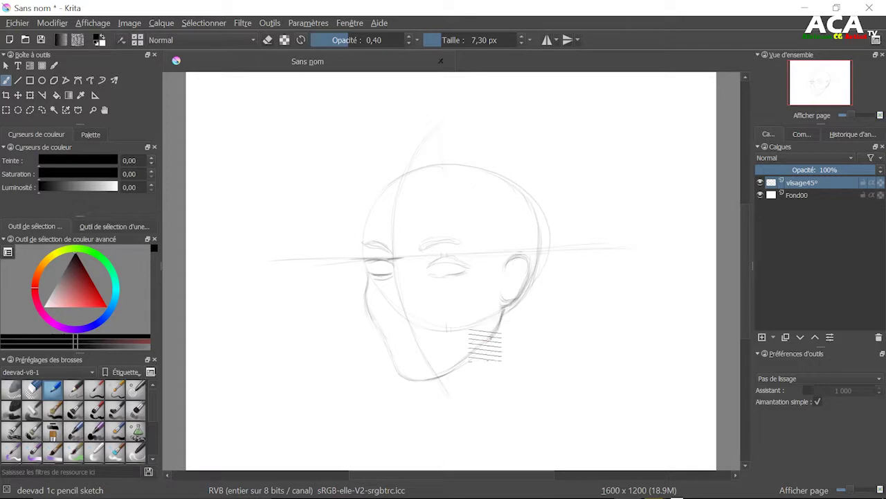
{"action": "mouse_move", "coordinate": [495, 331]}
{"action": "left_mouse_down"}
{"action": "mouse_move", "coordinate": [331, 416]}
{"action": "mouse_move", "coordinate": [488, 317]}
{"action": "mouse_move", "coordinate": [463, 377]}
{"action": "mouse_move", "coordinate": [530, 253]}
{"action": "mouse_move", "coordinate": [511, 187]}
{"action": "mouse_move", "coordinate": [531, 208]}
{"action": "mouse_move", "coordinate": [520, 308]}
{"action": "mouse_move", "coordinate": [520, 298]}
{"action": "mouse_move", "coordinate": [521, 308]}
{"action": "mouse_move", "coordinate": [533, 308]}
{"action": "mouse_move", "coordinate": [517, 317]}
{"action": "mouse_move", "coordinate": [510, 366]}
{"action": "left_mouse_up"}
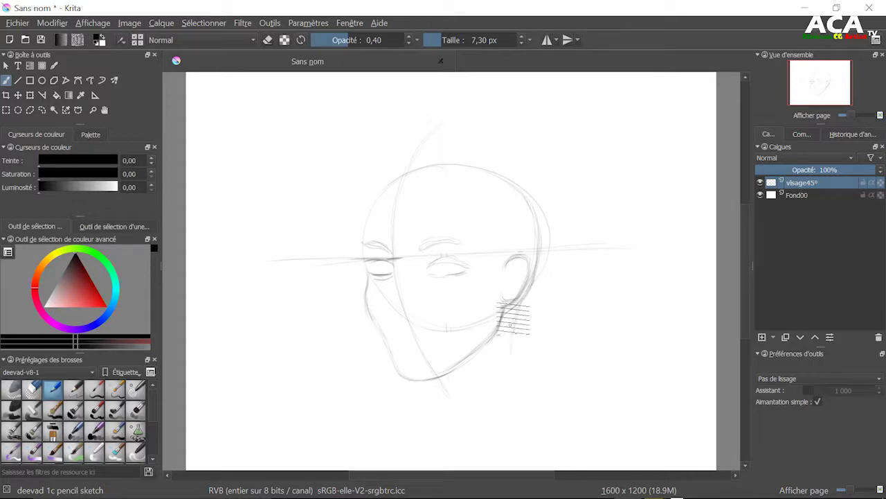
{"action": "left_click_drag", "start_coordinate": [513, 309], "coordinate": [514, 382]}
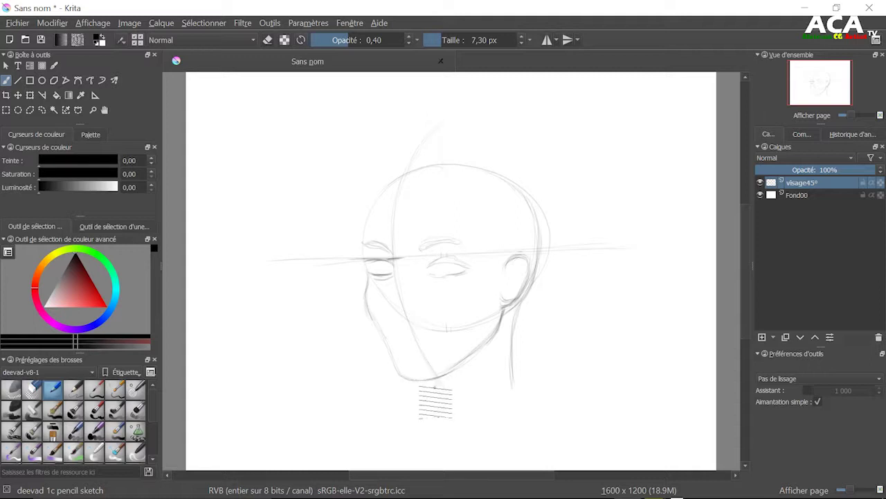
Step: Draw the front neck line running down from below the chin
{"action": "mouse_move", "coordinate": [436, 380]}
{"action": "left_mouse_down"}
{"action": "mouse_move", "coordinate": [436, 403]}
{"action": "mouse_move", "coordinate": [499, 409]}
{"action": "left_mouse_up"}
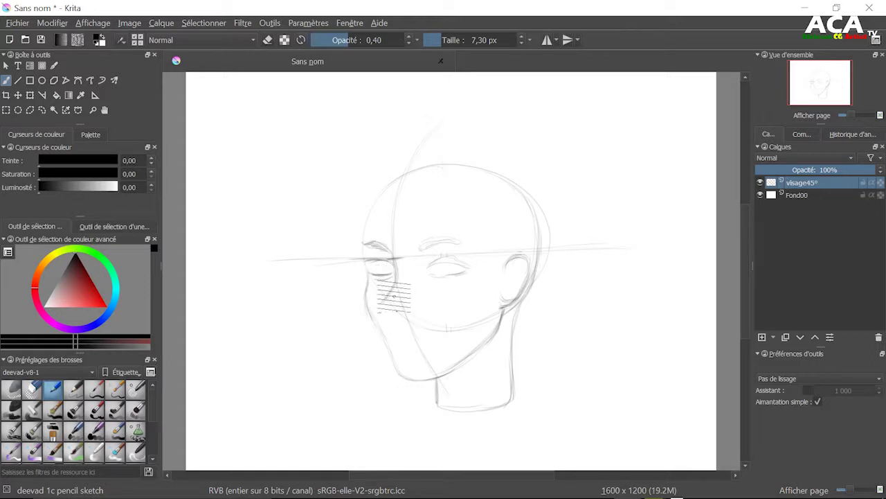
Step: Switch back to the pencil sketch brush for outlining the nose
{"action": "key", "text": "slash"}
{"action": "key", "text": "slash"}
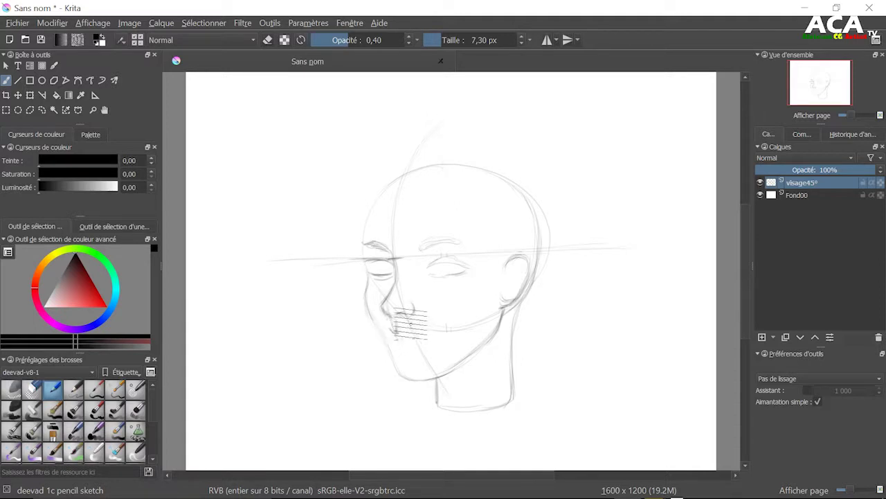
{"action": "key", "text": "slash"}
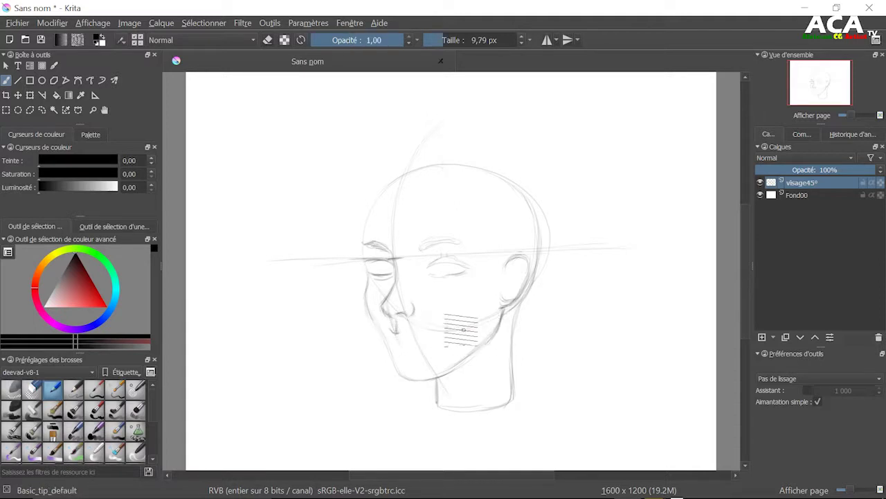
{"action": "left_click_drag", "start_coordinate": [483, 323], "coordinate": [506, 310]}
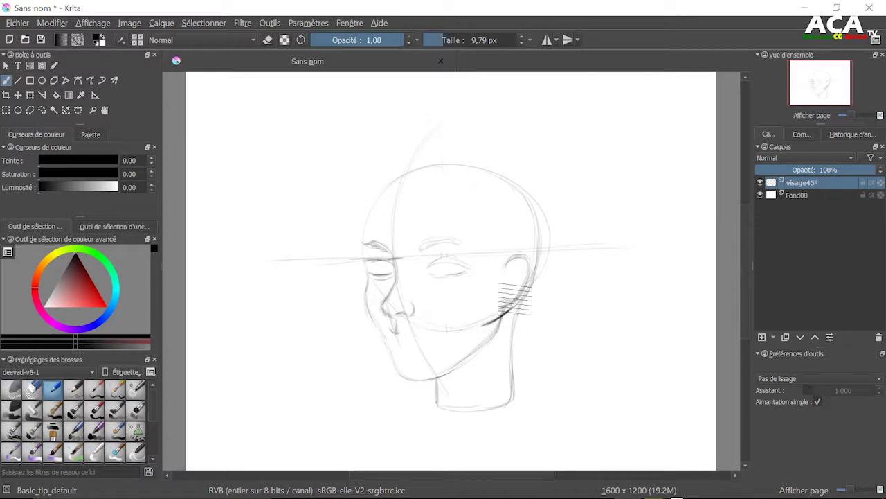
{"action": "key", "text": "ctrl+z"}
{"action": "key", "text": "slash"}
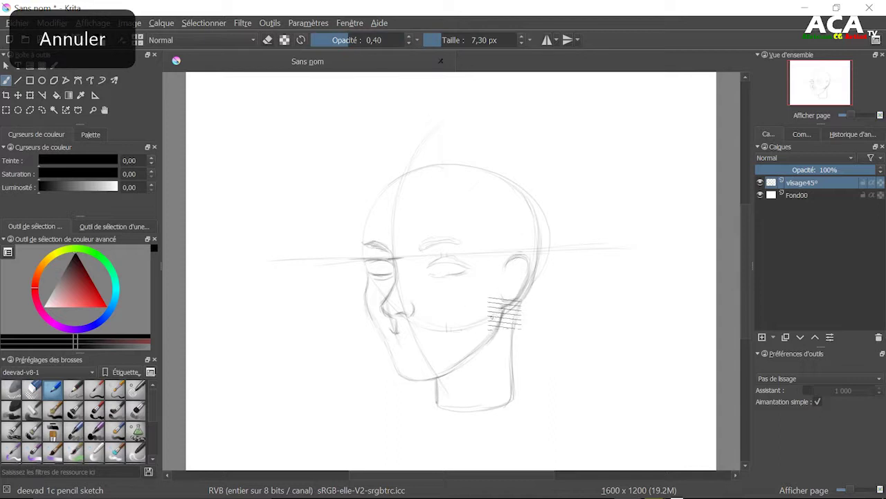
Step: Lay a light pencil stroke along the jaw contour
{"action": "left_click_drag", "start_coordinate": [495, 320], "coordinate": [417, 325]}
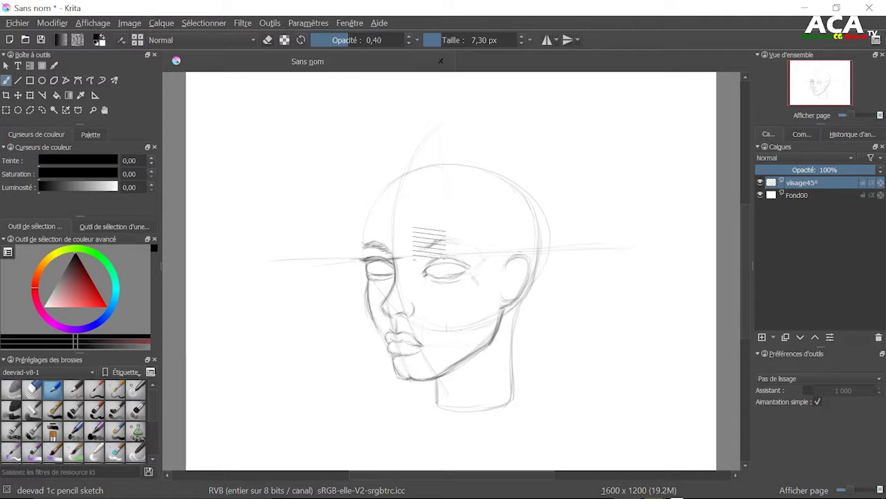
Step: Add a short sketch stroke on the forehead, then switch to the circular eraser
{"action": "left_click_drag", "start_coordinate": [444, 239], "coordinate": [452, 238]}
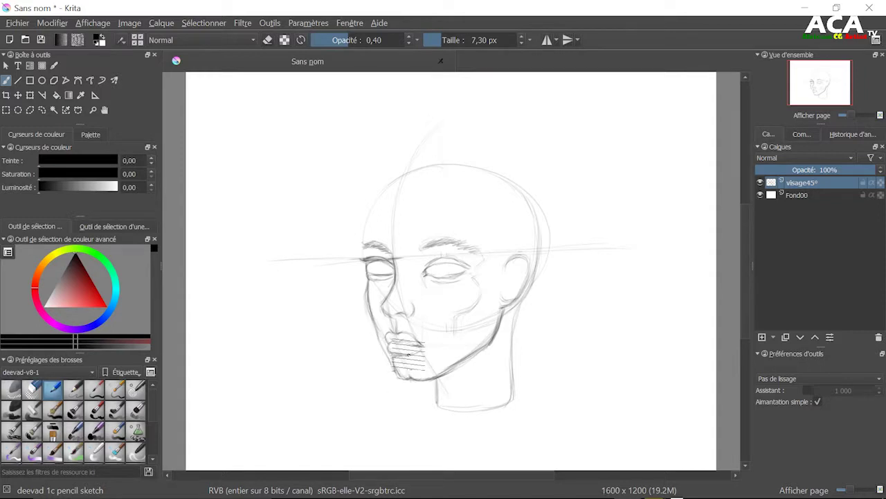
{"action": "key", "text": "e"}
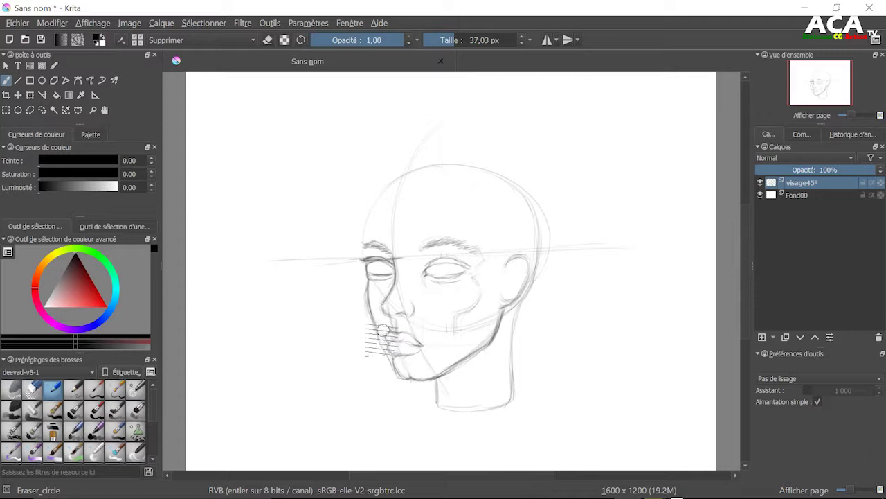
Step: Erase the construction lines around the lips and chin, then return to the pencil brush
{"action": "left_click_drag", "start_coordinate": [379, 329], "coordinate": [392, 360]}
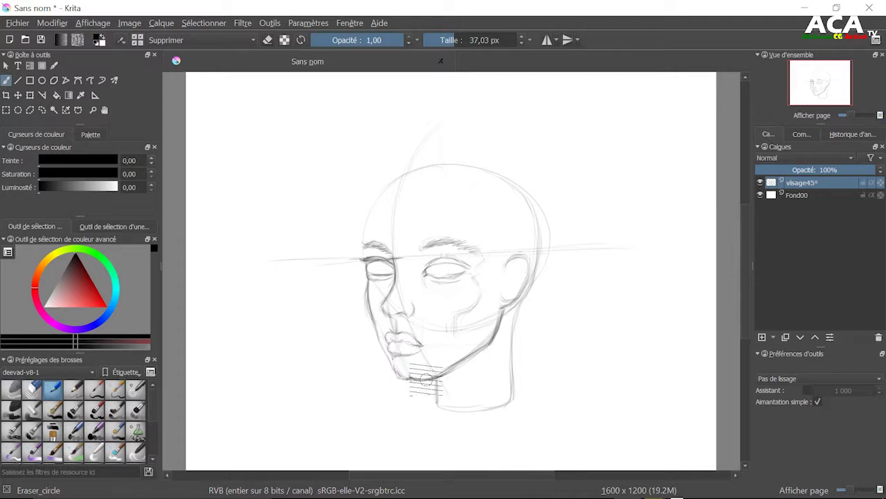
{"action": "key", "text": "e"}
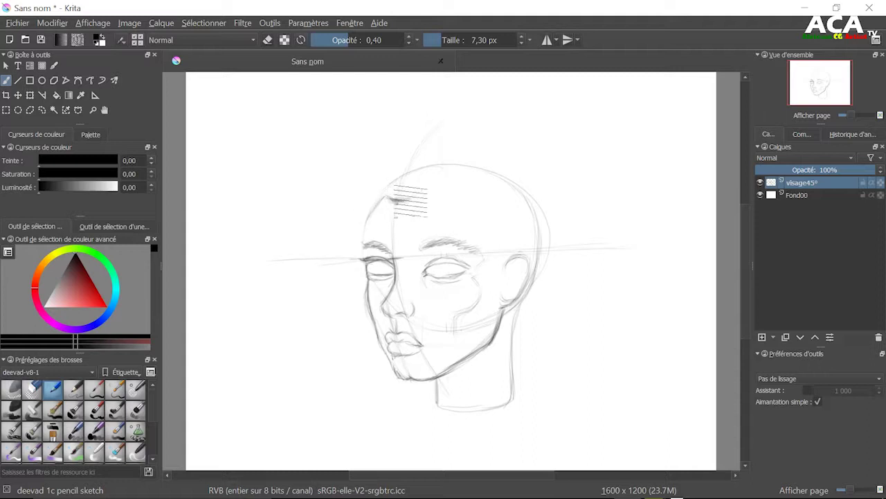
Step: Sketch a curved line across the forehead, then erase stray strokes from ear to jaw
{"action": "left_click_drag", "start_coordinate": [407, 199], "coordinate": [457, 187]}
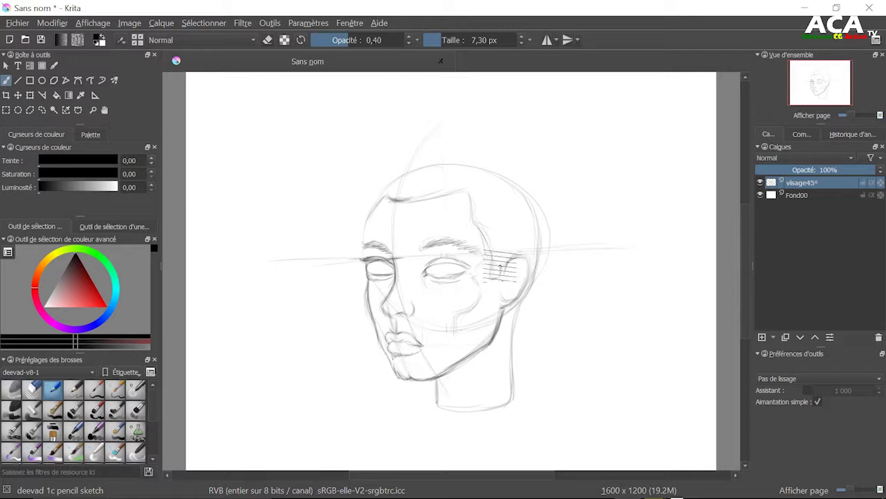
{"action": "key", "text": "e"}
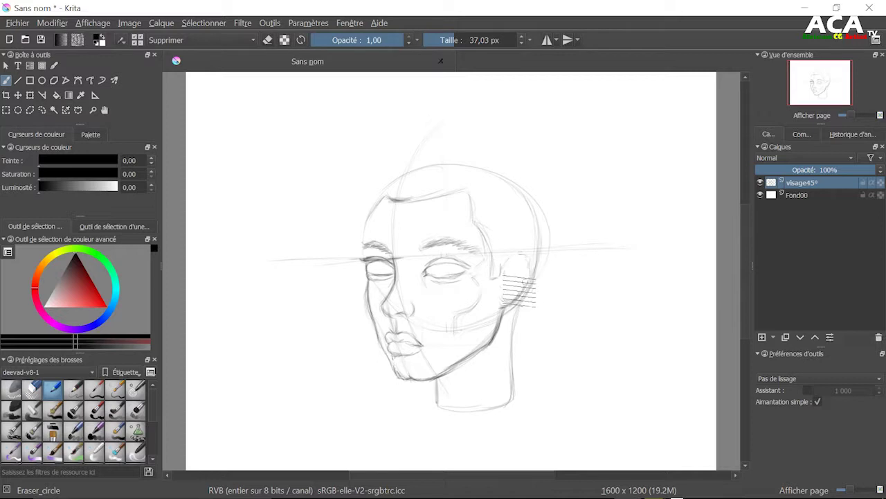
{"action": "left_click_drag", "start_coordinate": [516, 313], "coordinate": [497, 316]}
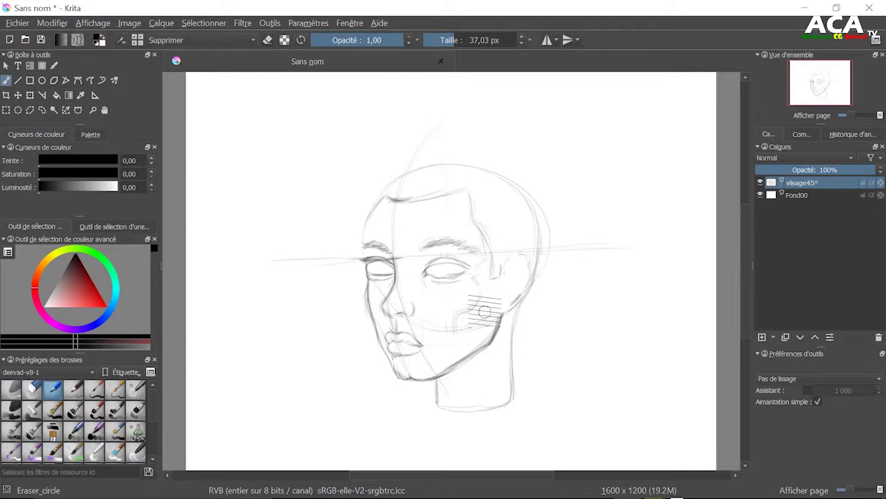
Step: Return to the pencil sketch brush and add a light stroke near the ear
{"action": "key", "text": "slash"}
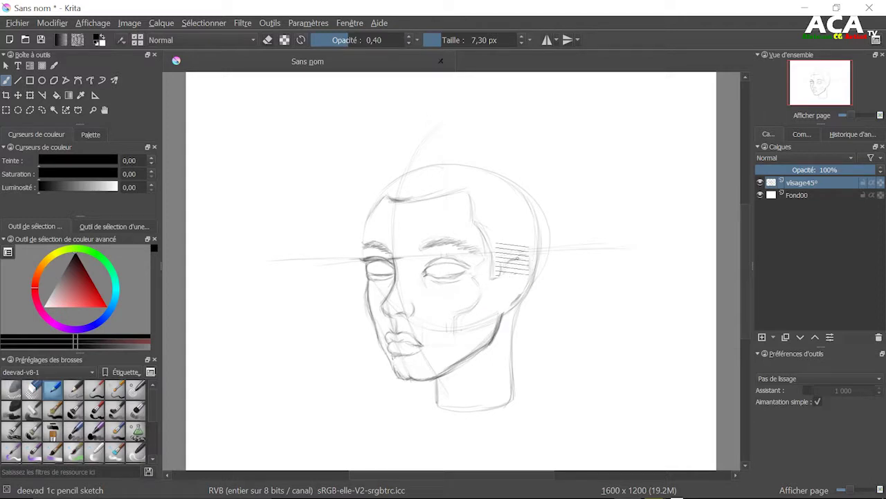
{"action": "mouse_move", "coordinate": [503, 269]}
{"action": "left_mouse_down"}
{"action": "mouse_move", "coordinate": [516, 254]}
{"action": "mouse_move", "coordinate": [535, 270]}
{"action": "mouse_move", "coordinate": [512, 295]}
{"action": "left_mouse_up"}
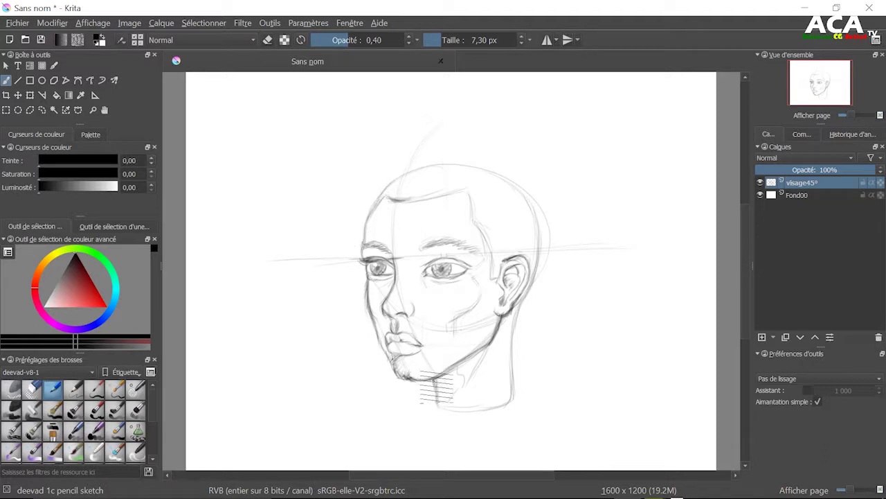
Step: Darken the neck line under the chin and add hair strokes to the right eyebrow
{"action": "left_click_drag", "start_coordinate": [437, 378], "coordinate": [439, 405]}
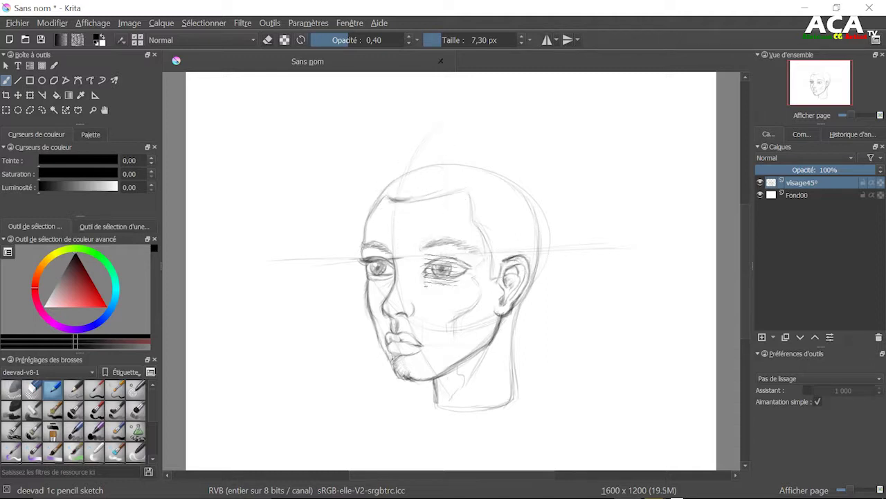
{"action": "mouse_move", "coordinate": [460, 253]}
{"action": "left_mouse_down"}
{"action": "mouse_move", "coordinate": [440, 270]}
{"action": "mouse_move", "coordinate": [444, 253]}
{"action": "left_mouse_up"}
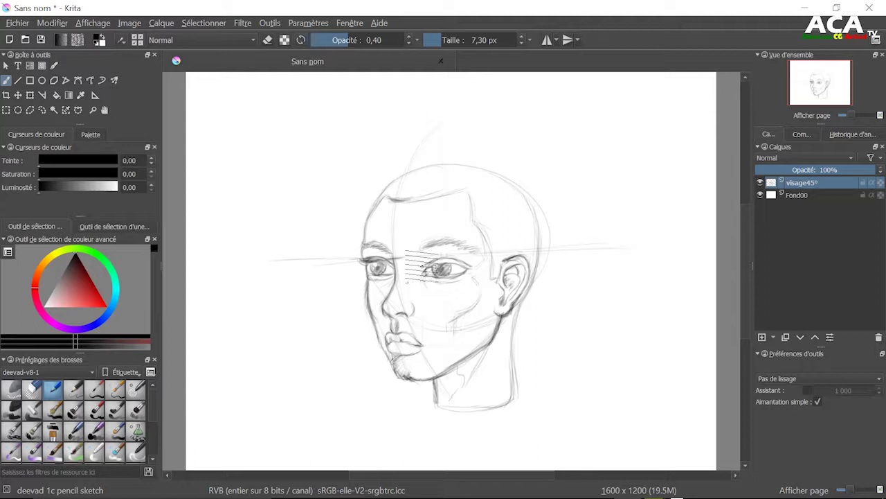
Step: Erase the guide arc above the head, both ends of the eye-level line, and marks around mouth and ear
{"action": "key", "text": "e"}
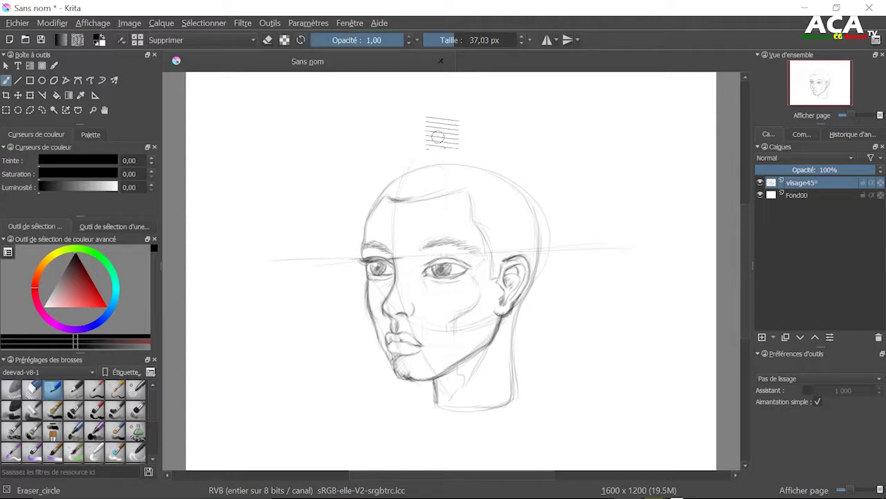
{"action": "left_click_drag", "start_coordinate": [421, 135], "coordinate": [400, 179]}
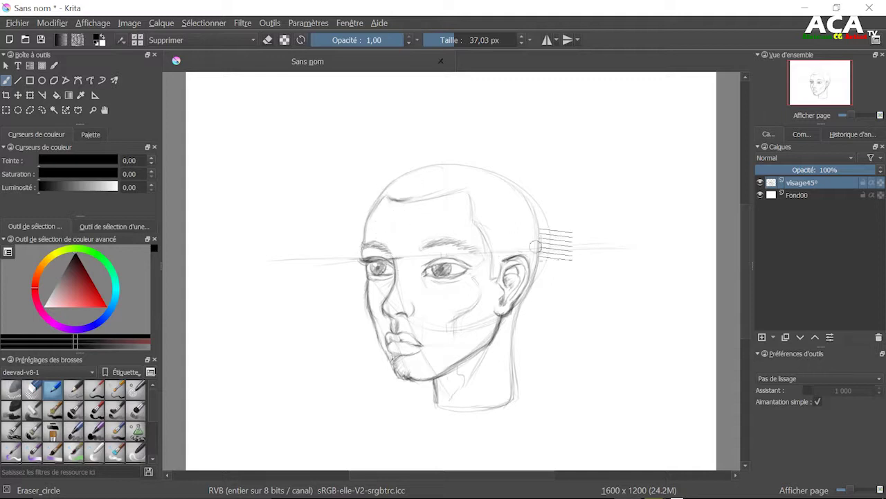
{"action": "left_click_drag", "start_coordinate": [593, 247], "coordinate": [523, 248]}
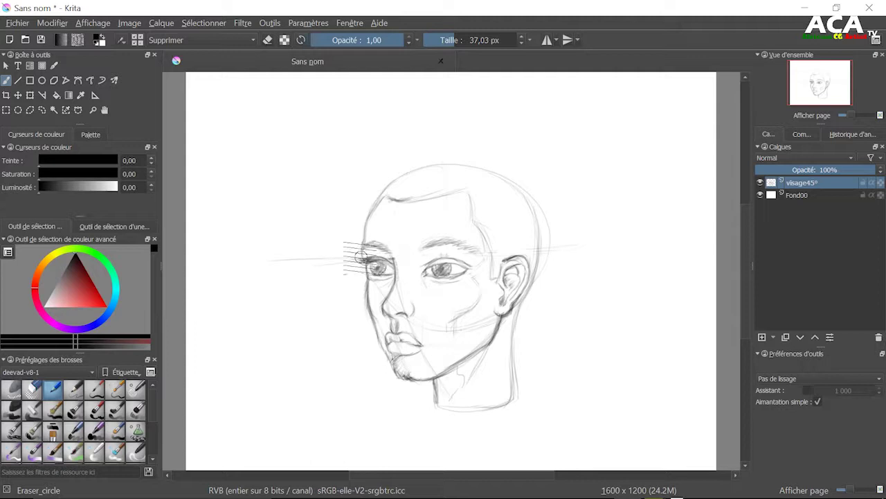
{"action": "left_click_drag", "start_coordinate": [341, 258], "coordinate": [267, 251]}
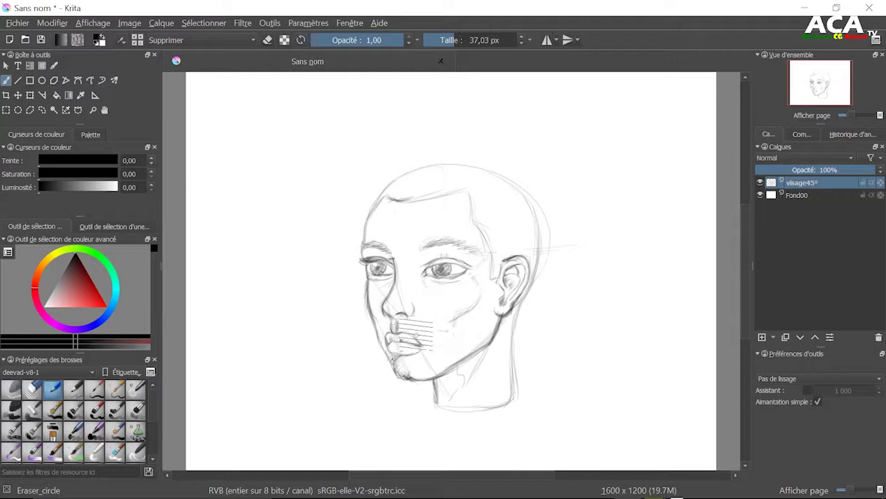
{"action": "left_click_drag", "start_coordinate": [418, 345], "coordinate": [425, 356]}
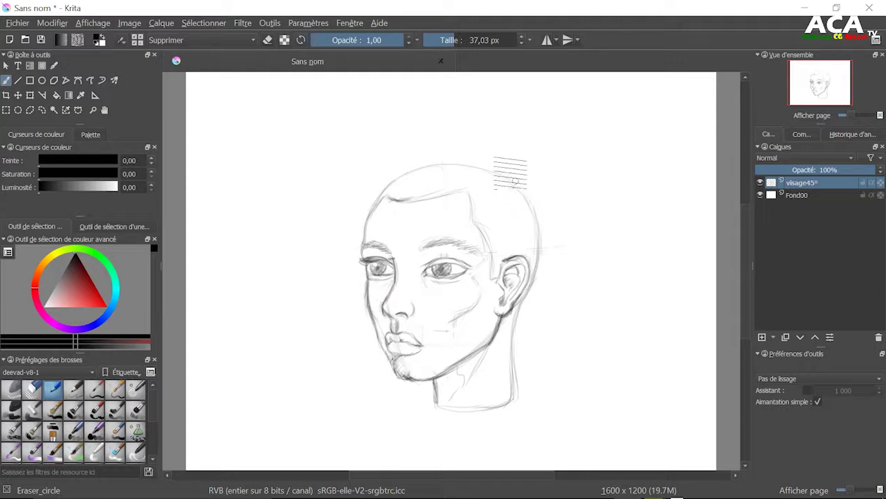
{"action": "mouse_move", "coordinate": [534, 243]}
{"action": "left_mouse_down"}
{"action": "mouse_move", "coordinate": [494, 255]}
{"action": "mouse_move", "coordinate": [509, 286]}
{"action": "left_mouse_up"}
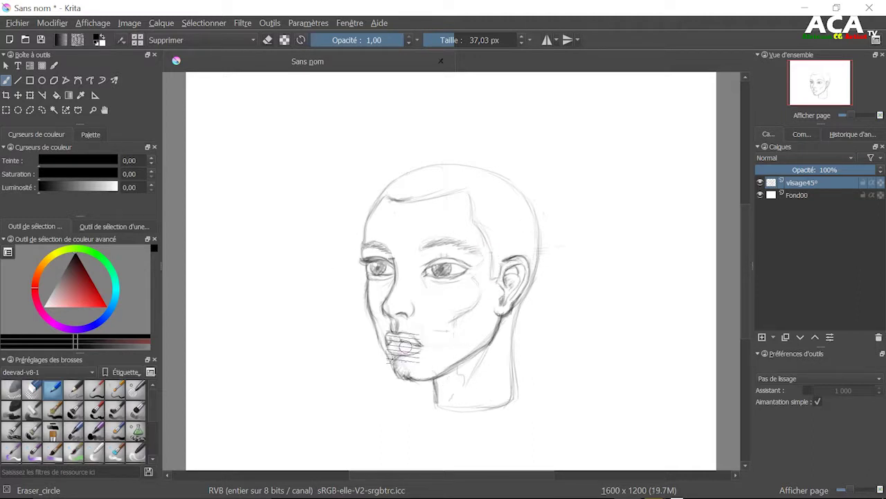
{"action": "left_click_drag", "start_coordinate": [404, 344], "coordinate": [391, 308]}
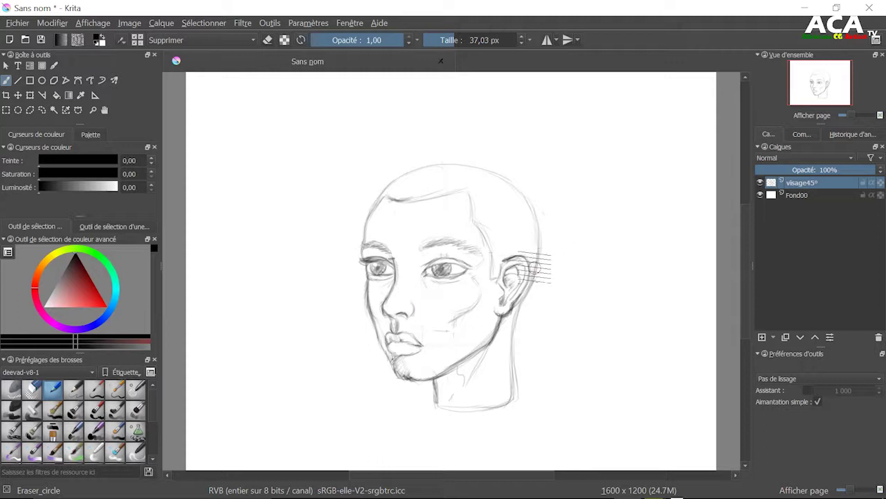
Step: With the pencil brush, darken the jawline from ear to chin and reinforce the chin outline
{"action": "key", "text": "slash"}
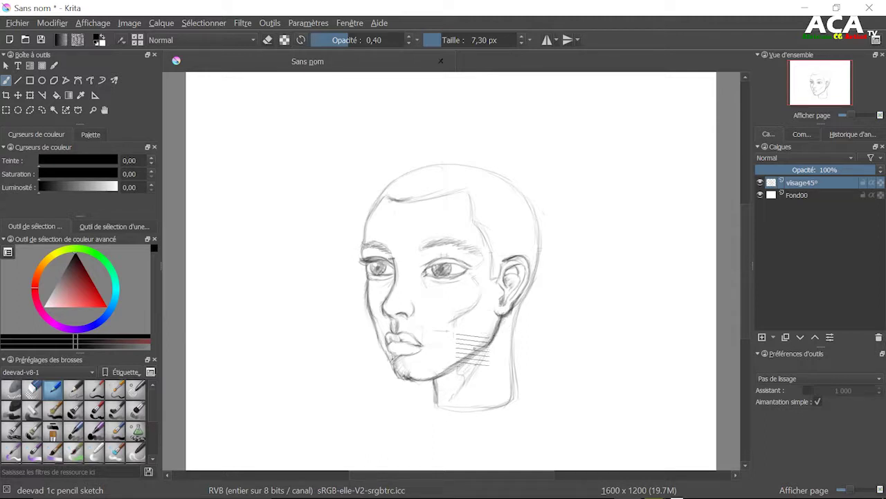
{"action": "left_click_drag", "start_coordinate": [493, 326], "coordinate": [444, 366]}
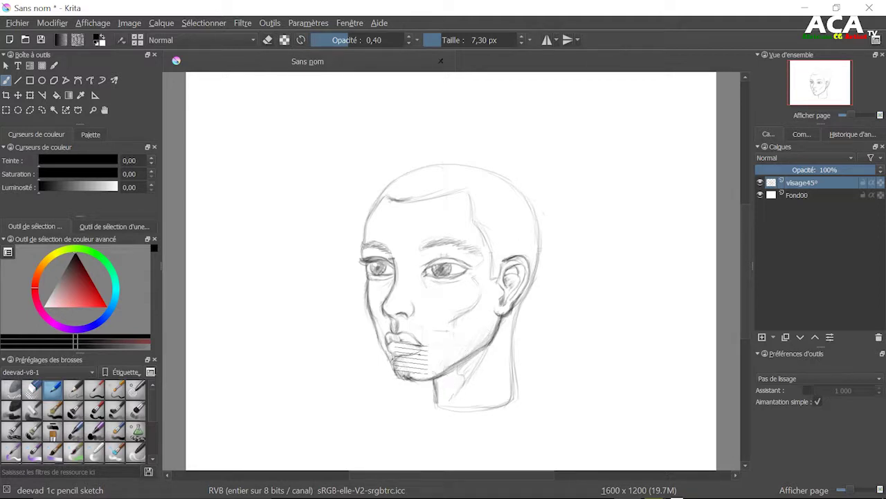
{"action": "left_click_drag", "start_coordinate": [410, 360], "coordinate": [423, 357]}
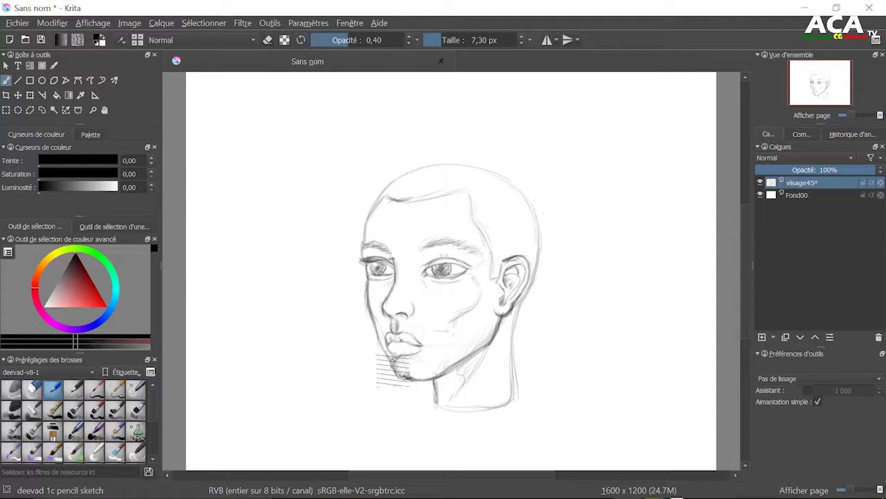